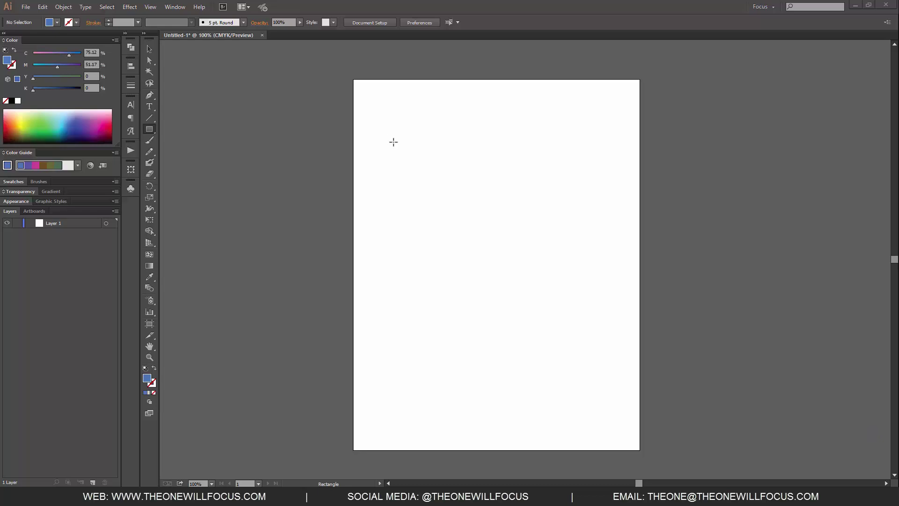
Draw a rectangle near the top of the artboard and a horizontal Pen line beneath it
drag(384, 142, 590, 225)
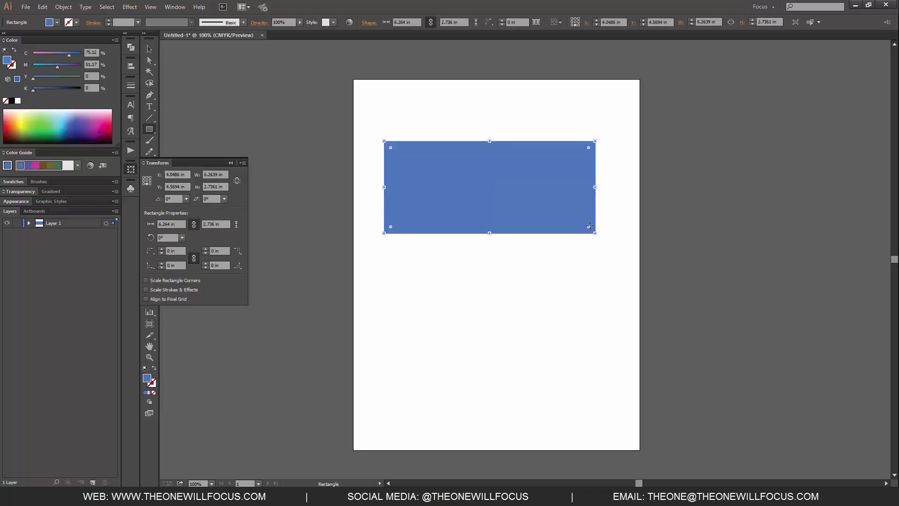
key(p)
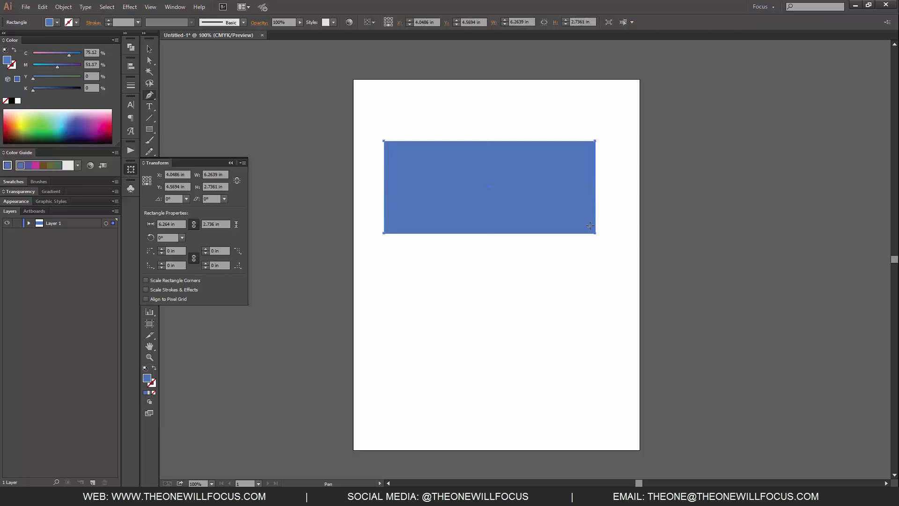
click(384, 280)
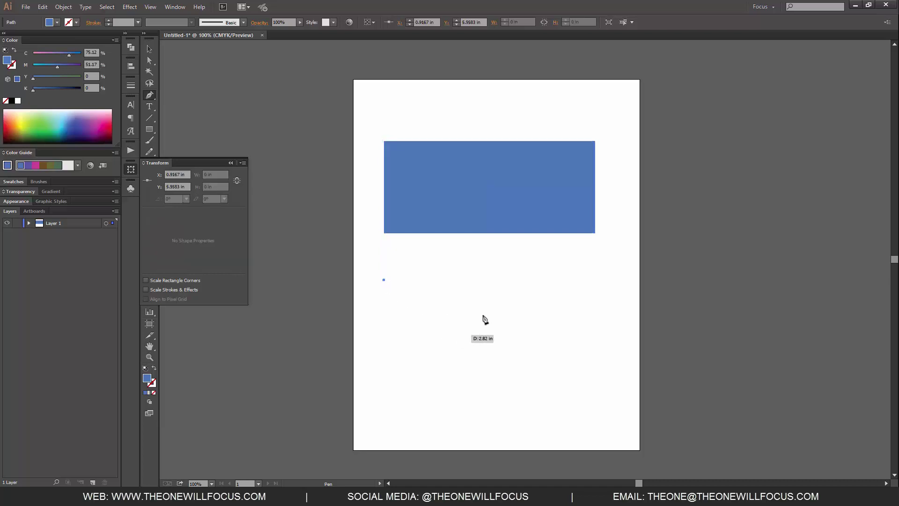
click(596, 280)
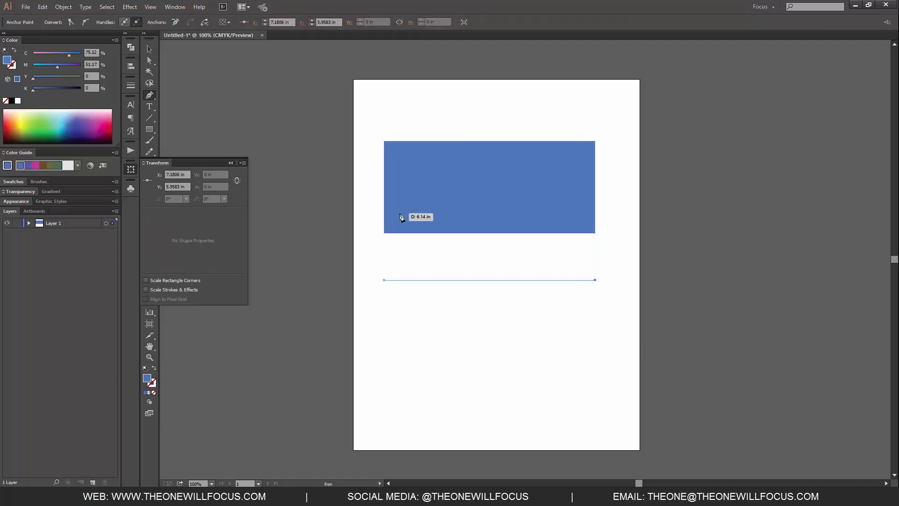
Make the line a blue stroke, raise its weight to 9 pt, and deselect it
key(shift+x)
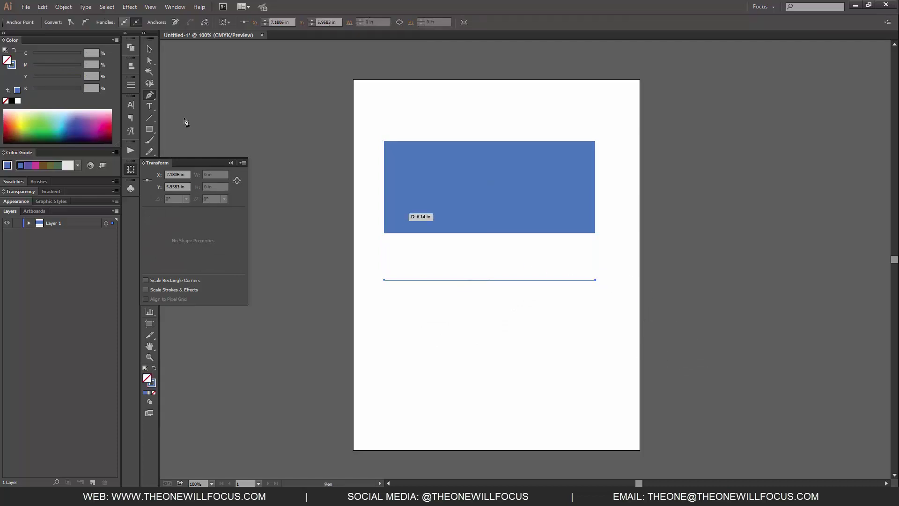
click(230, 162)
click(131, 86)
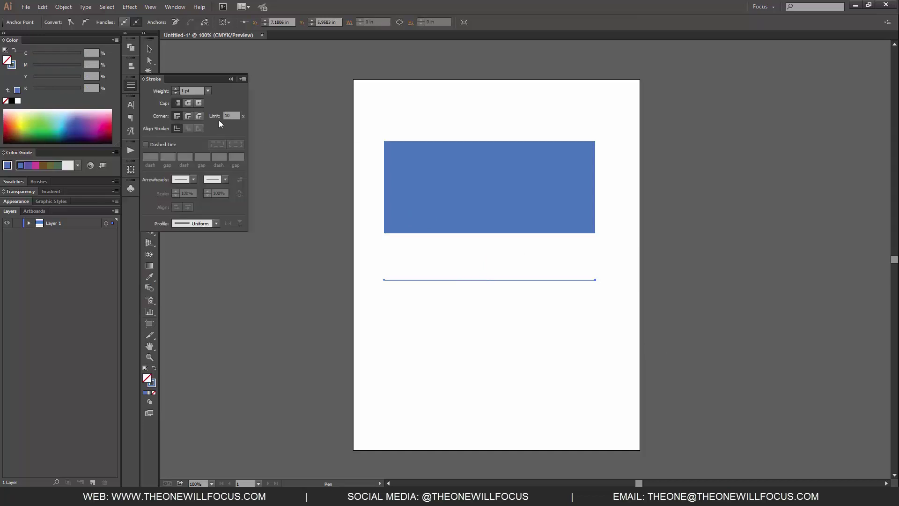
click(176, 89)
click(176, 89)
click(176, 89)
click(176, 89)
click(176, 89)
click(176, 89)
click(176, 88)
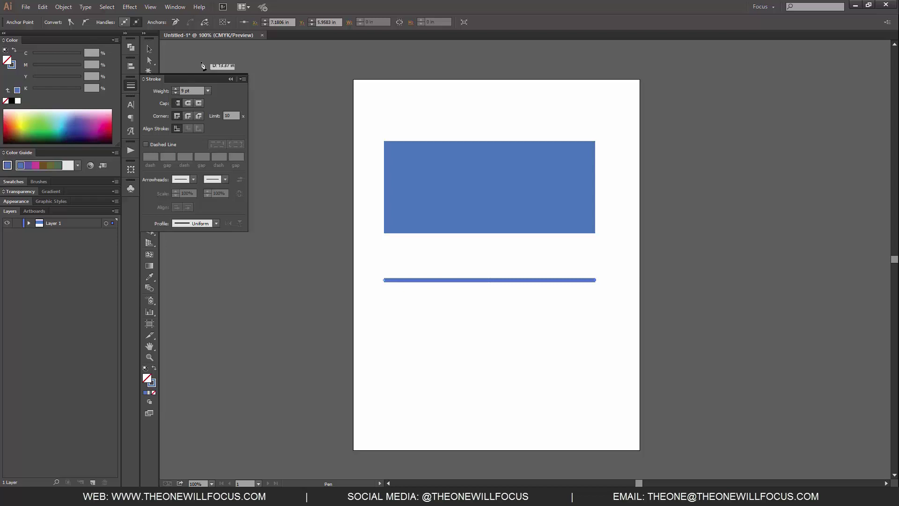
key(v)
click(674, 267)
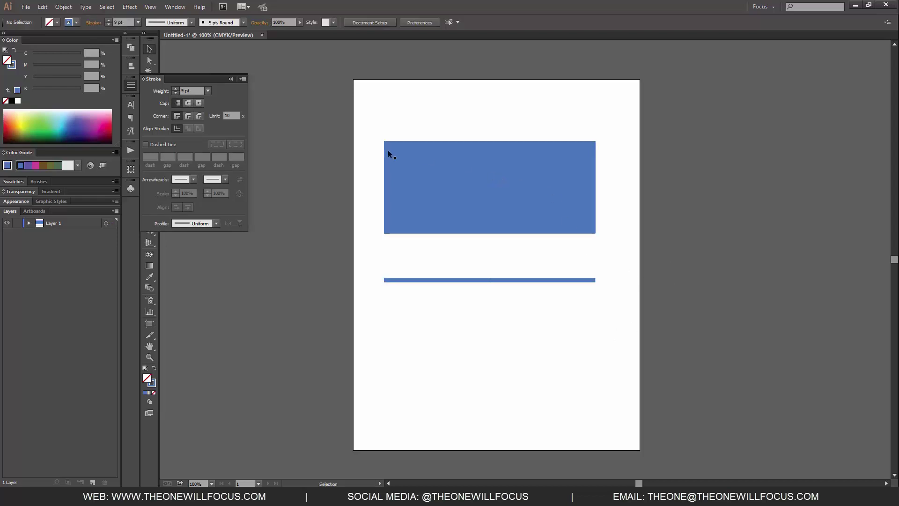
Collapse the Stroke panel and reveal the Eraser, Scissors and Knife tool flyout
click(230, 79)
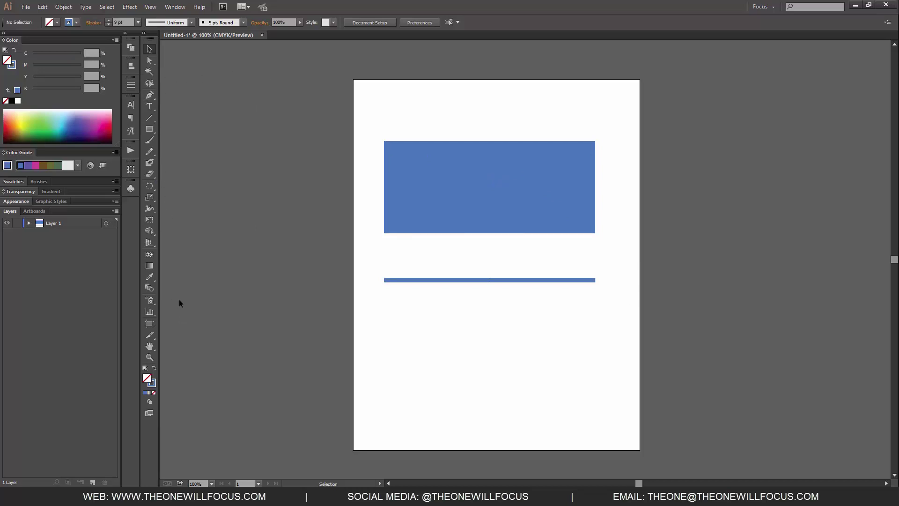
click(153, 174)
click(152, 174)
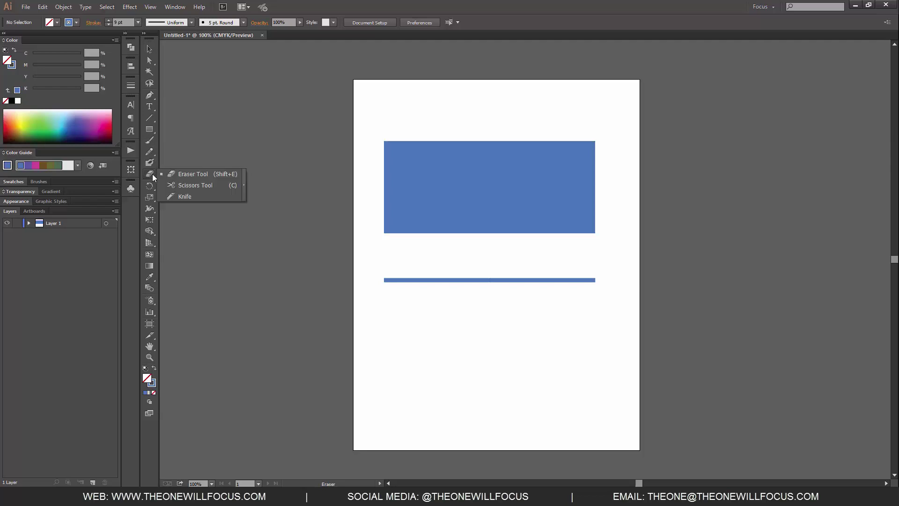
Erase a curved gap through the rectangle, move the two pieces apart, then undo both
click(206, 174)
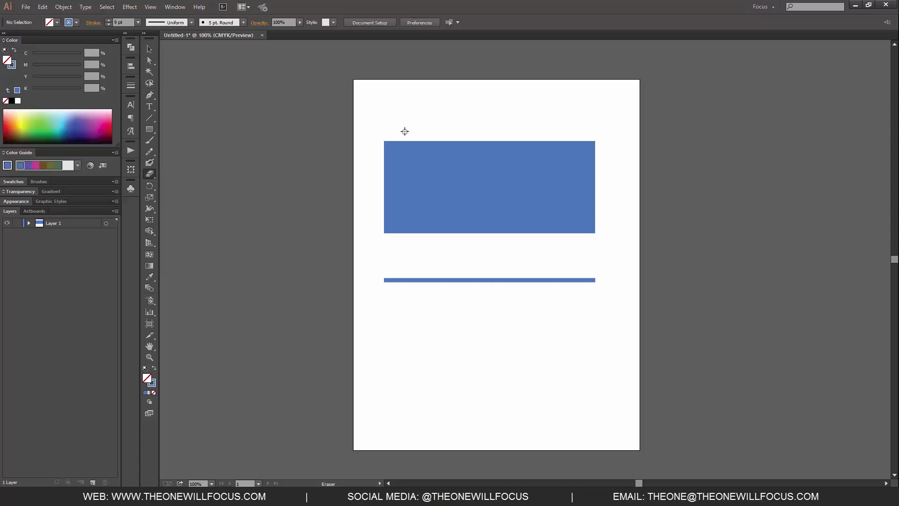
drag(403, 128, 564, 251)
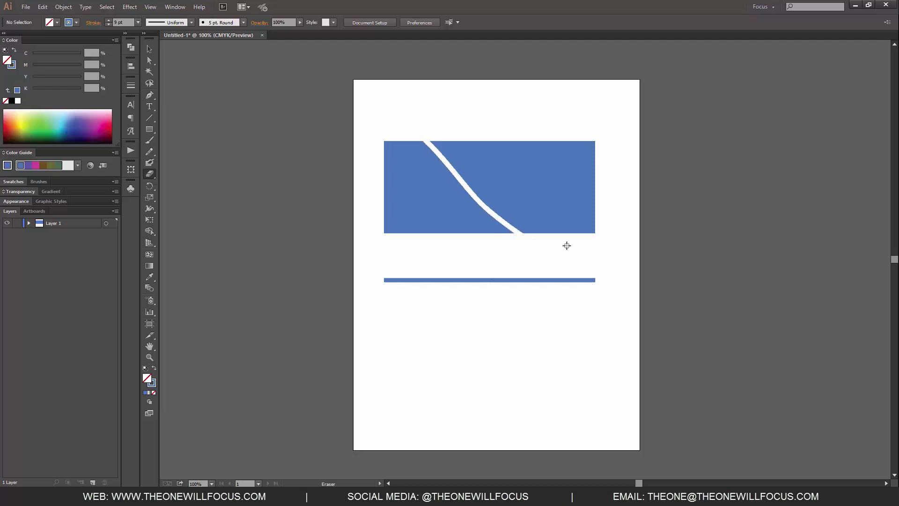
key(v)
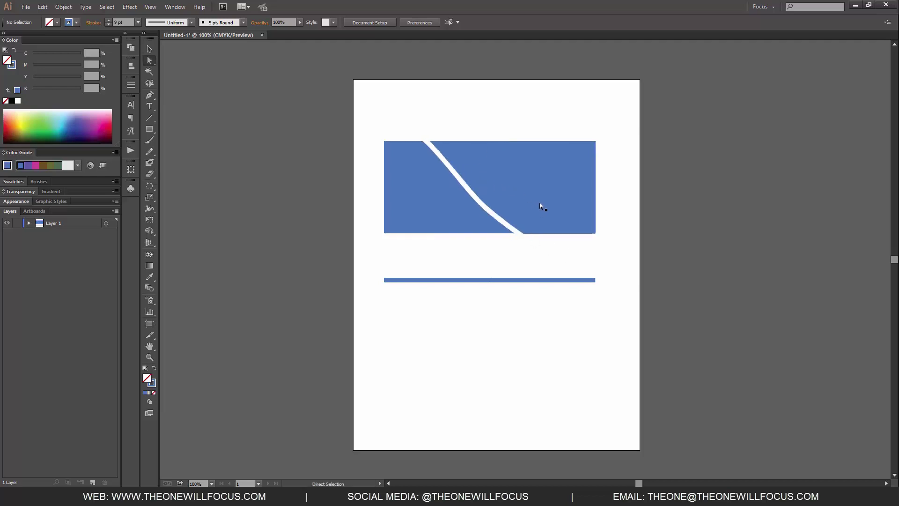
mouse_move(566, 202)
mouse_down()
mouse_move(538, 232)
mouse_move(571, 186)
mouse_up()
drag(466, 223, 480, 245)
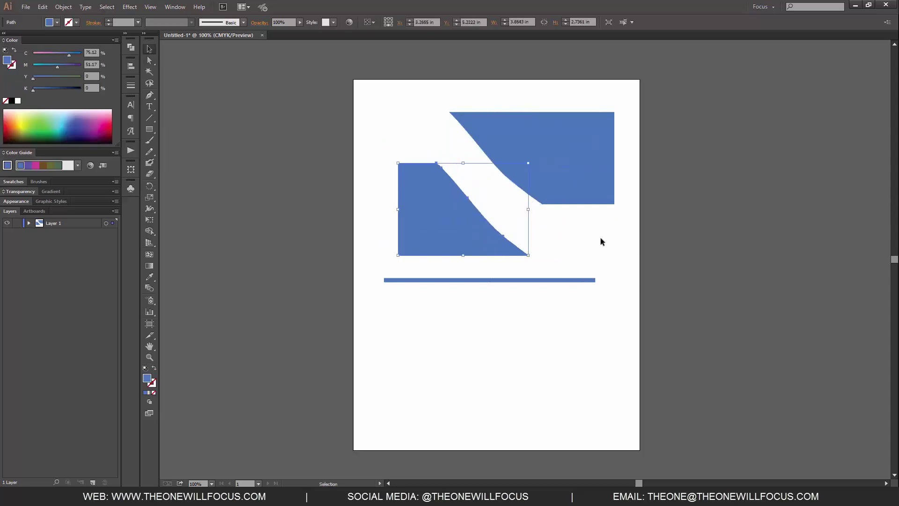
key(ctrl+z)
key(ctrl+z)
key(ctrl+z)
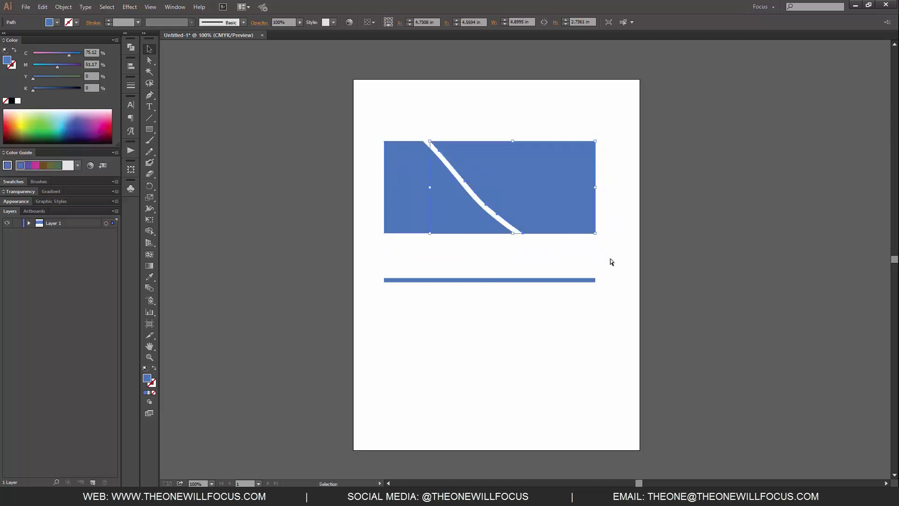
key(ctrl+z)
Erase a partial diagonal stroke from the rectangle's top edge and inspect its path with Direct Selection
key(shift+e)
drag(411, 120, 529, 214)
key(a)
click(584, 215)
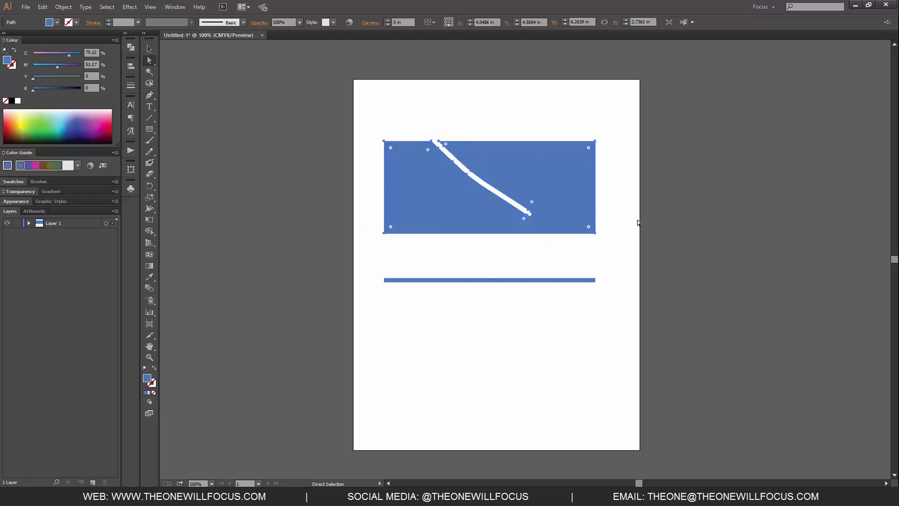
Erase a small gap in the blue line and inspect the anchors at the split ends
key(v)
click(515, 280)
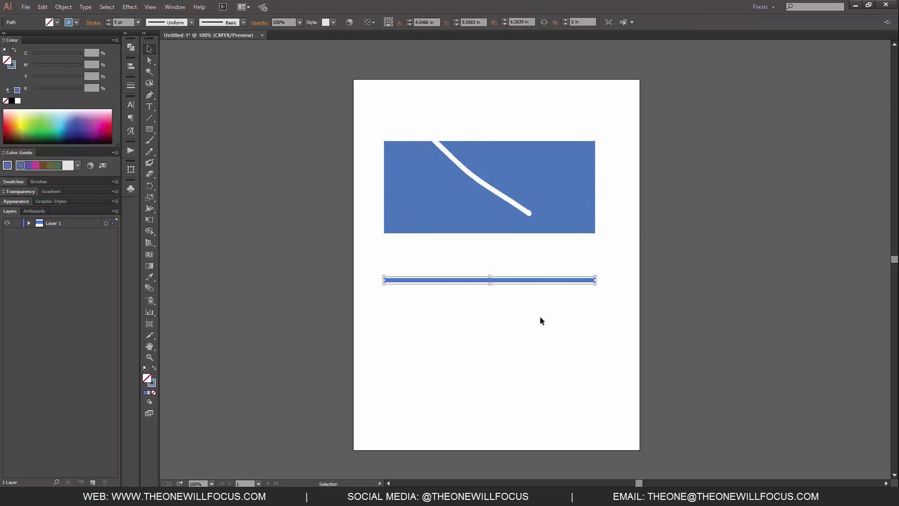
click(542, 316)
key(shift+e)
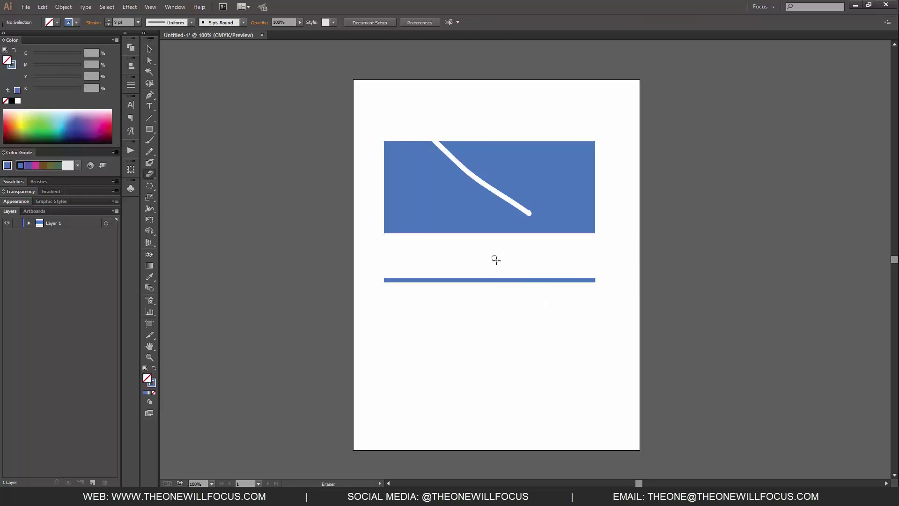
drag(504, 270, 504, 287)
key(a)
click(500, 281)
click(509, 280)
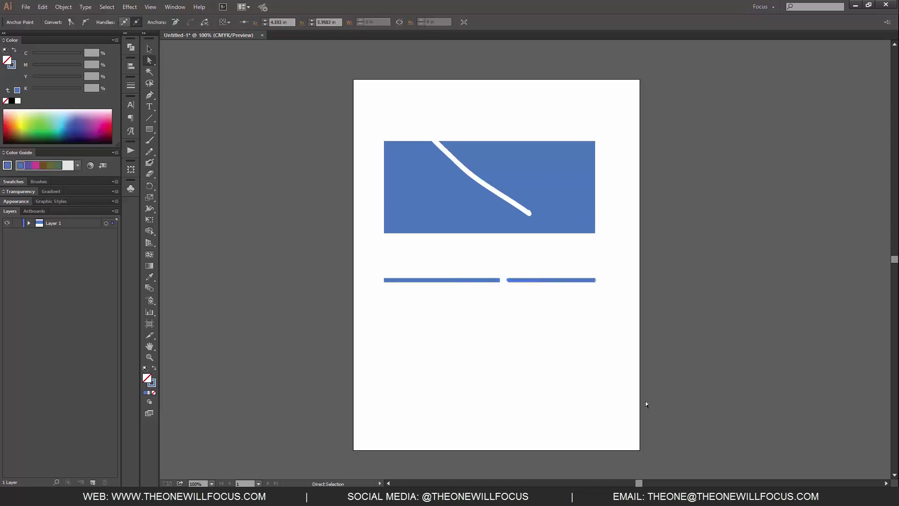
click(587, 348)
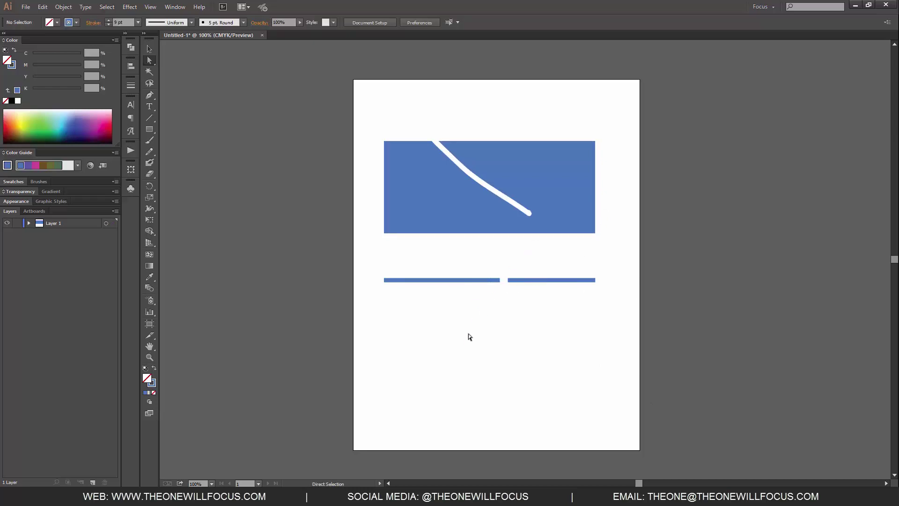
Erase five more gaps along the line, then undo all the erasing
key(shift+e)
drag(452, 263, 457, 292)
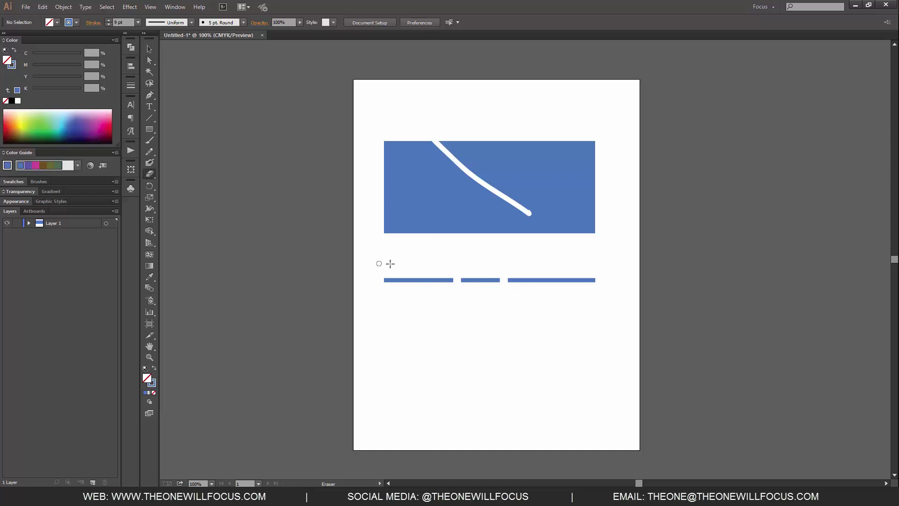
mouse_move(395, 267)
mouse_down()
mouse_move(429, 303)
mouse_move(473, 249)
mouse_move(493, 309)
mouse_move(537, 260)
mouse_move(563, 322)
mouse_move(562, 274)
mouse_move(594, 285)
mouse_move(573, 269)
mouse_move(597, 299)
mouse_up()
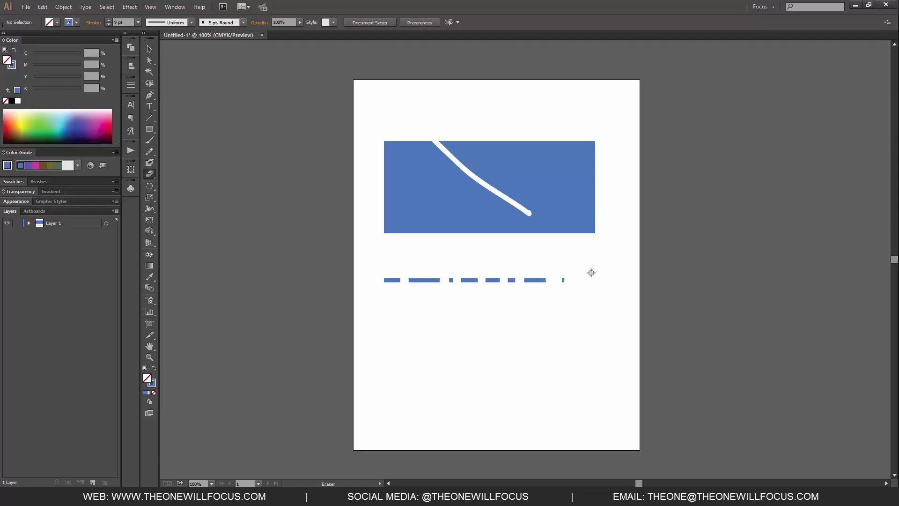
key(ctrl+z)
key(ctrl+z)
key(ctrl+z)
key(ctrl+z)
key(ctrl+z)
key(ctrl+z)
key(ctrl+z)
key(ctrl+z)
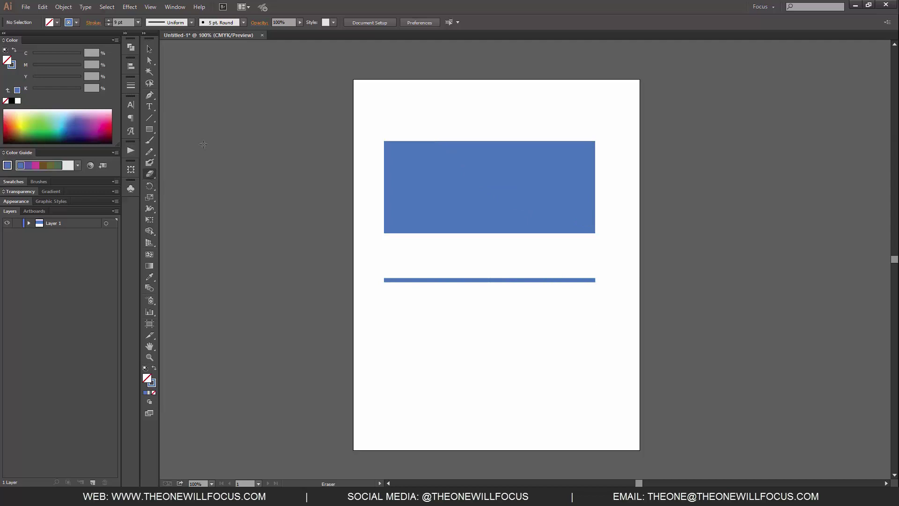
In Eraser Tool Options, set a fixed 7° angle and 47% roundness
double_click(150, 174)
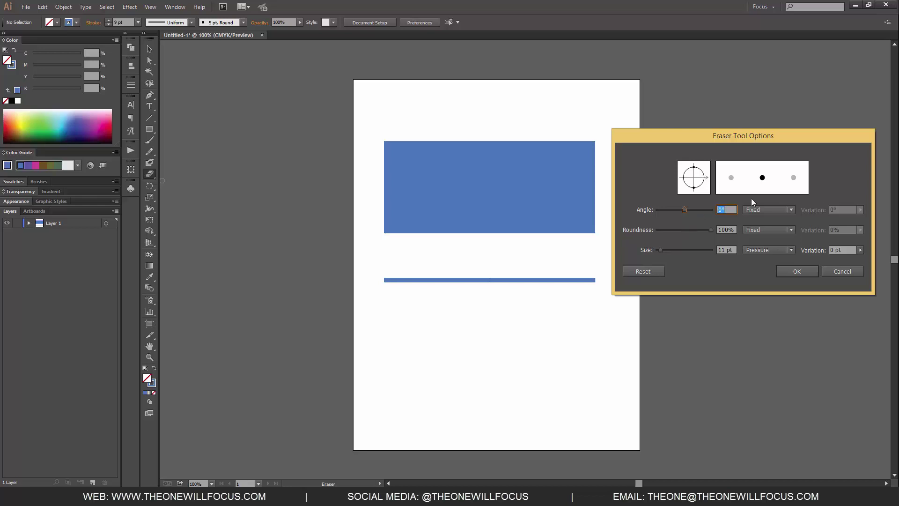
drag(684, 209, 734, 216)
drag(711, 209, 696, 211)
click(770, 210)
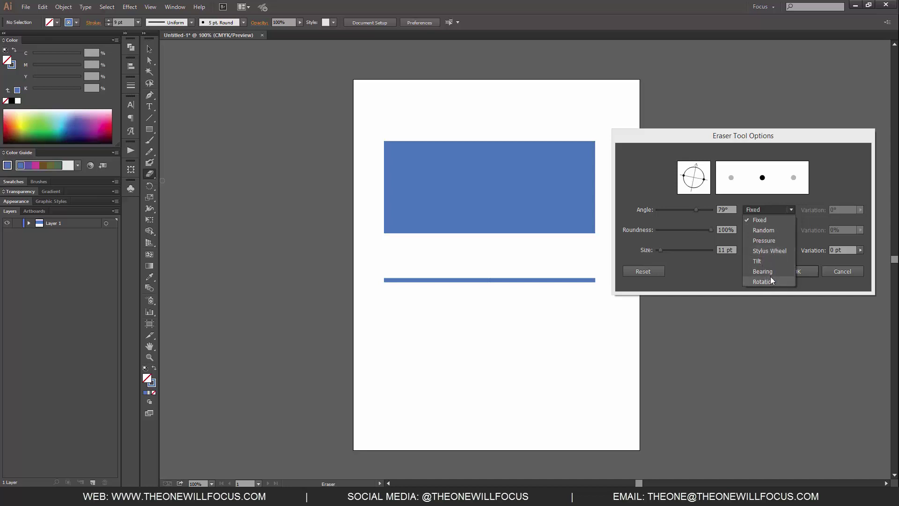
click(838, 189)
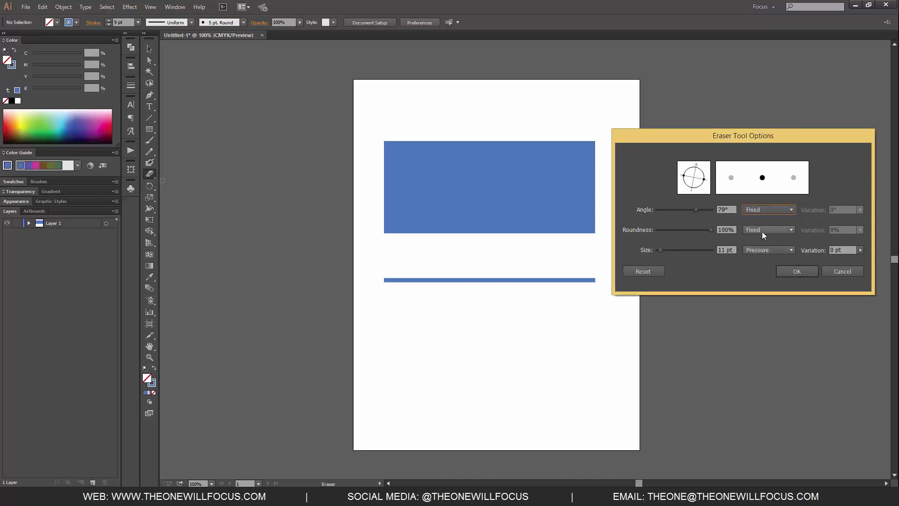
mouse_move(676, 229)
mouse_down()
mouse_move(702, 226)
mouse_move(682, 229)
mouse_move(686, 210)
mouse_up()
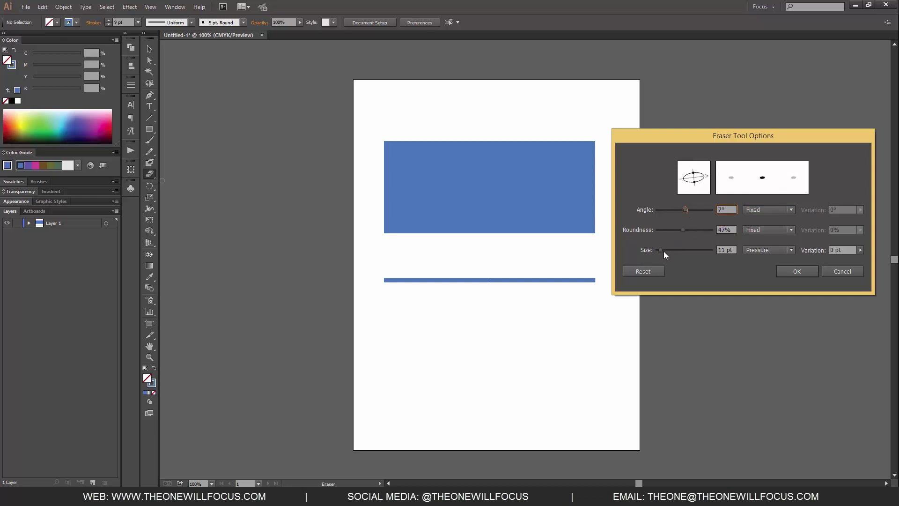
Set eraser angle and roundness to Random, size 12 pt with 6 pt variation, and confirm
mouse_move(664, 251)
mouse_down()
mouse_move(672, 249)
mouse_move(662, 252)
mouse_up()
click(781, 209)
click(771, 232)
click(778, 230)
click(767, 250)
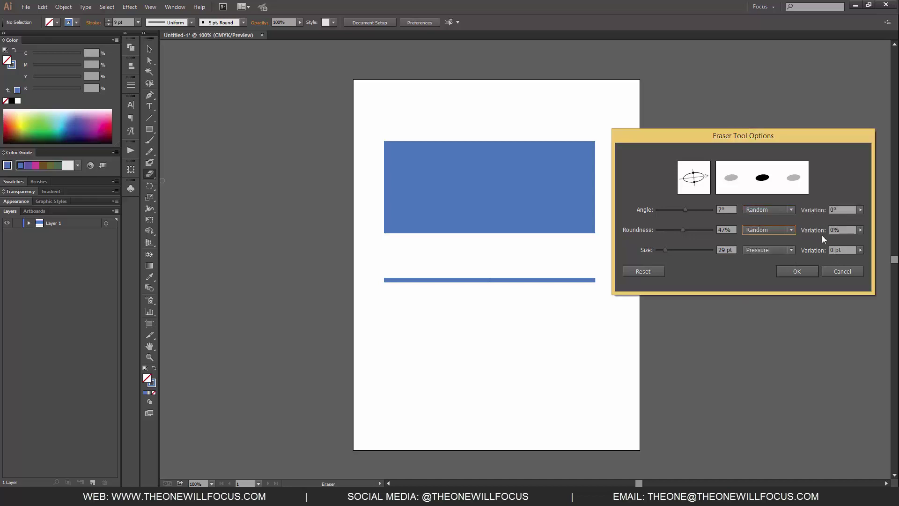
click(860, 250)
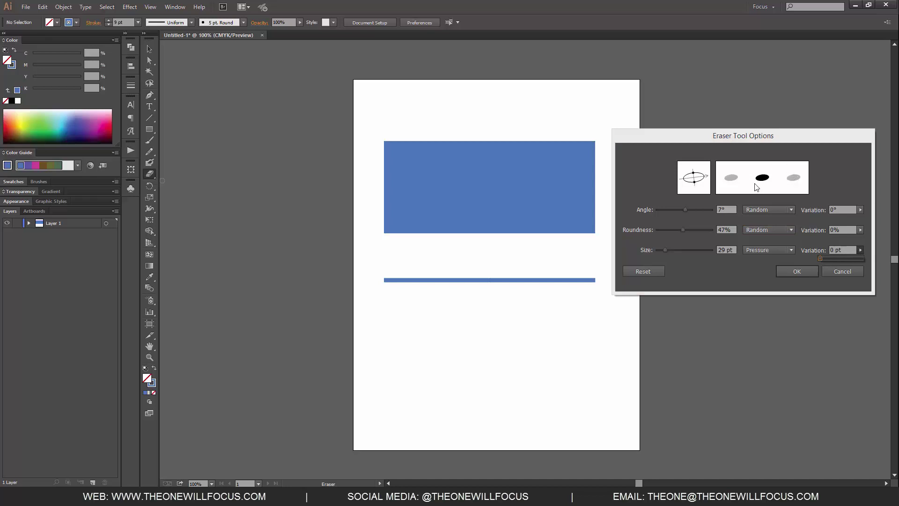
drag(819, 255, 825, 258)
drag(663, 250, 659, 250)
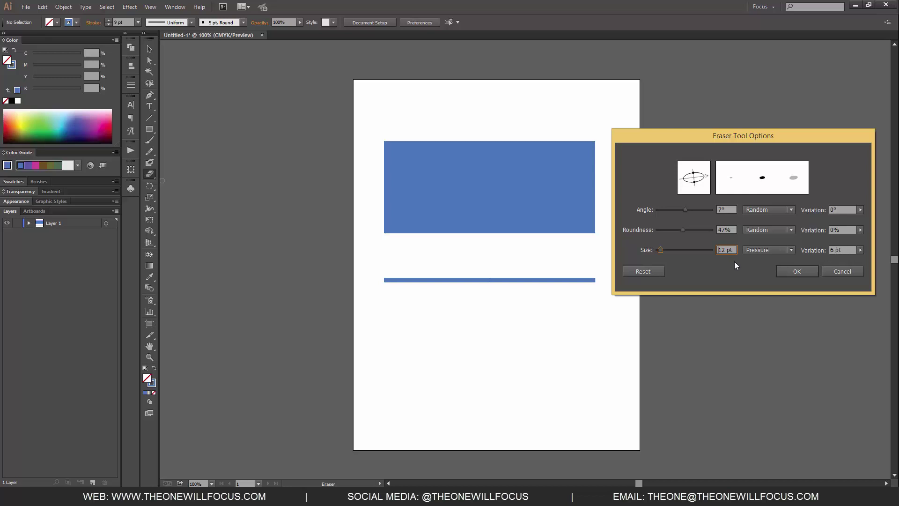
click(806, 272)
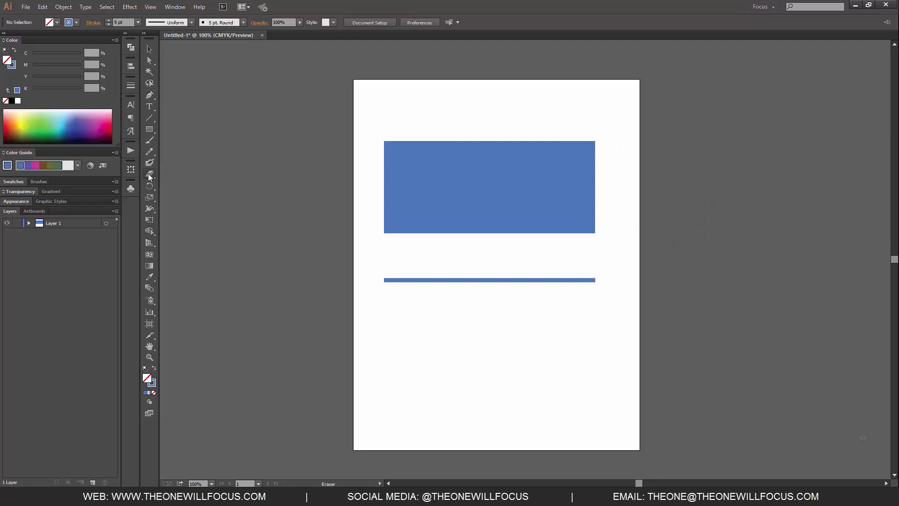
With Scissors, cut the rectangle at its top, bottom, right and left edges
drag(151, 176, 191, 186)
click(537, 141)
click(457, 233)
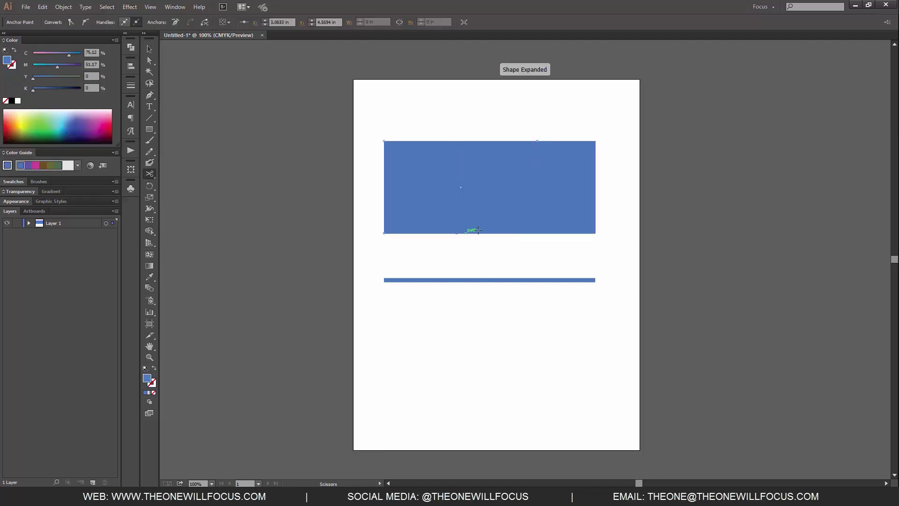
click(595, 179)
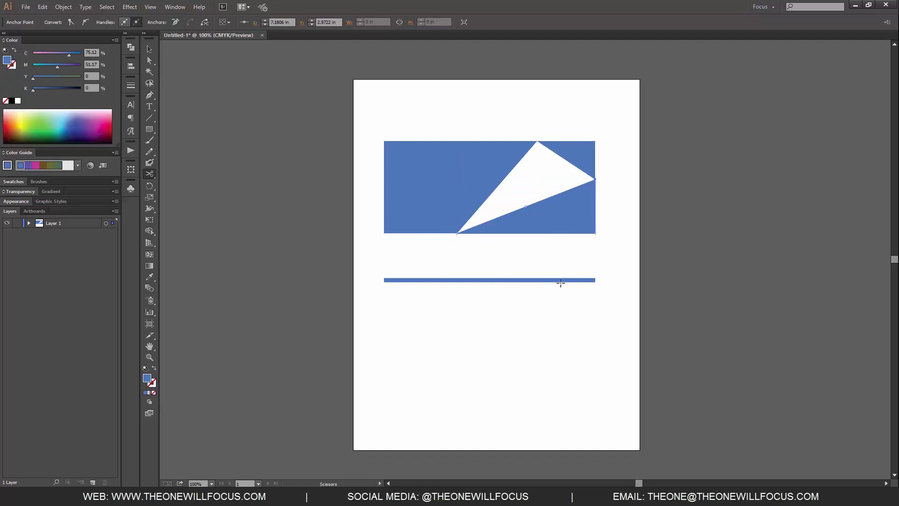
click(384, 192)
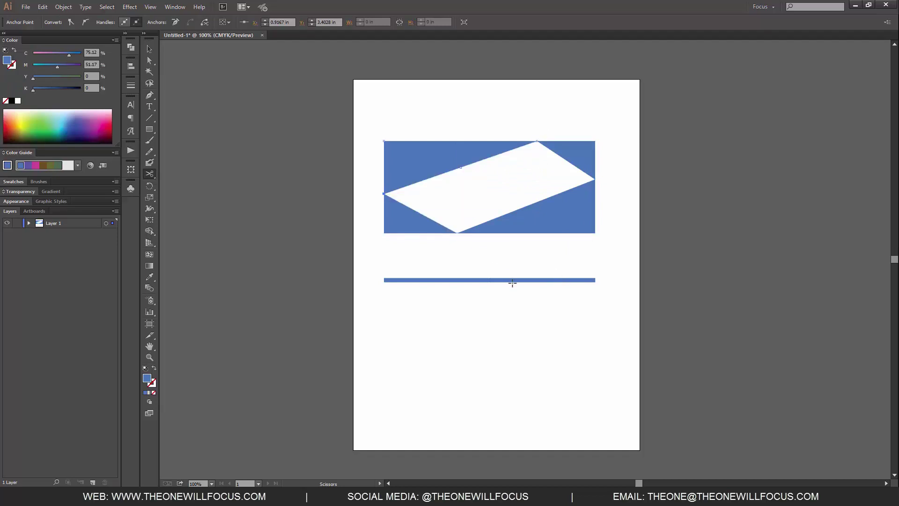
Cut the blue line at three points and drag three pieces down apart
click(451, 280)
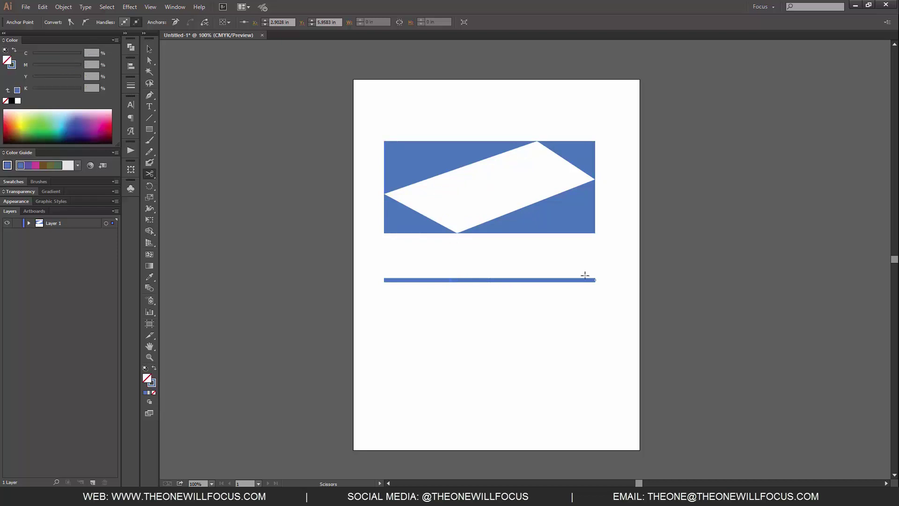
click(538, 280)
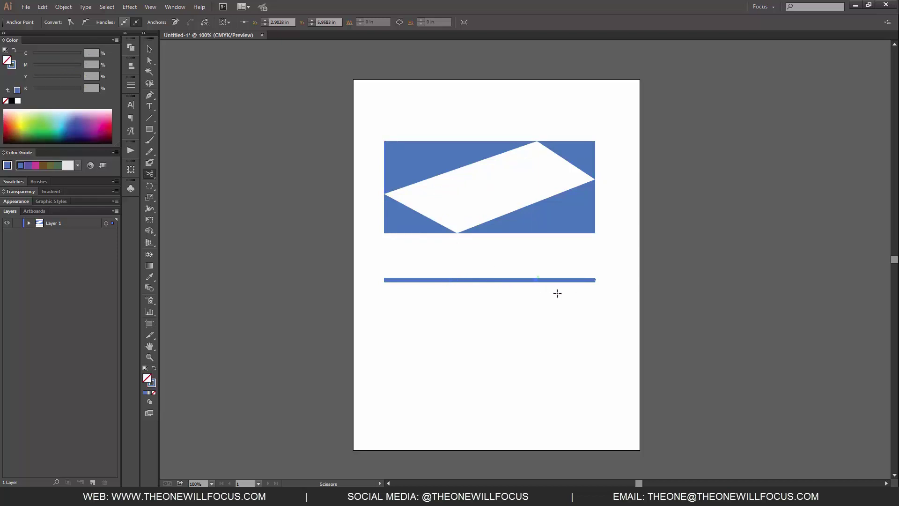
click(495, 280)
key(a)
drag(506, 280, 506, 354)
drag(476, 281, 473, 346)
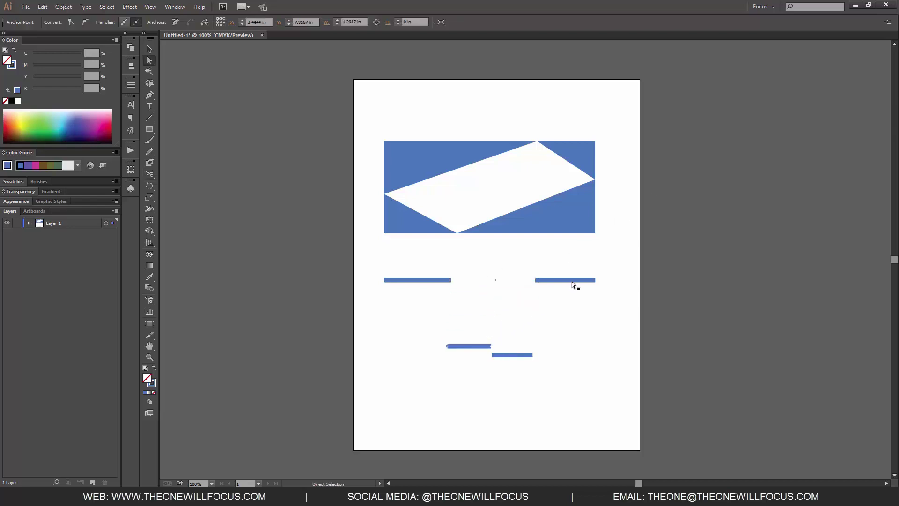
drag(576, 281, 582, 322)
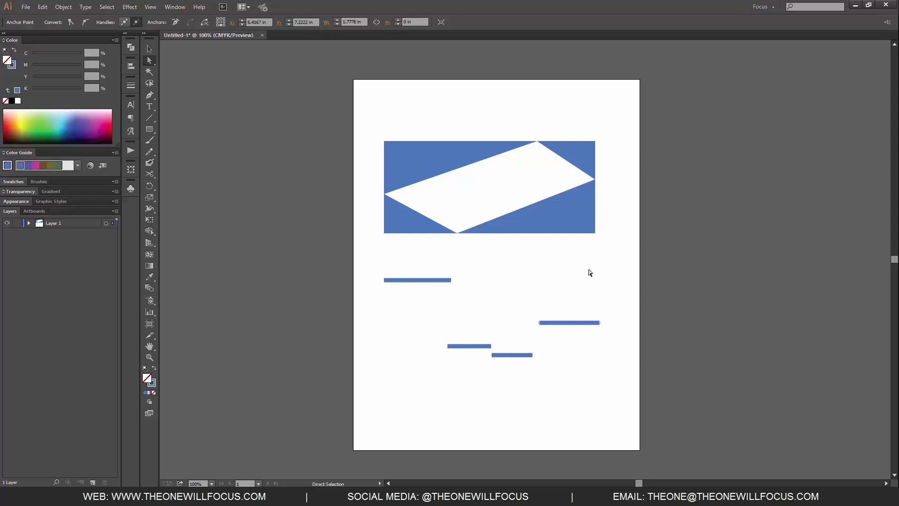
click(150, 174)
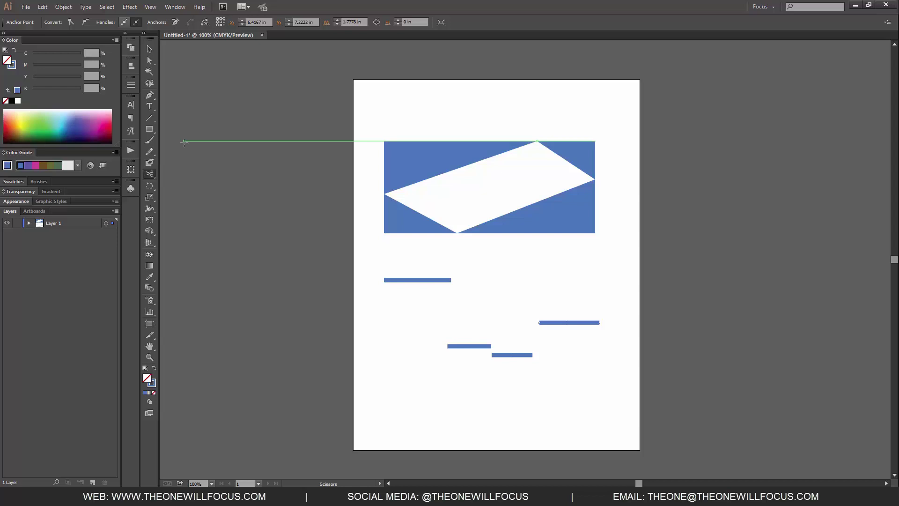
Undo the scissor cuts so the rectangle and line are whole, and deselect
key(ctrl+z)
key(ctrl+z)
key(ctrl+z)
key(ctrl+z)
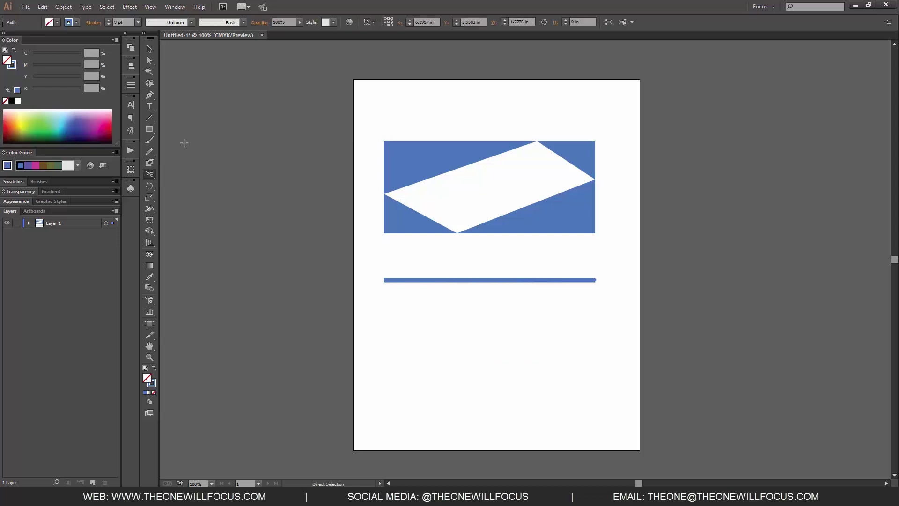
key(ctrl+z)
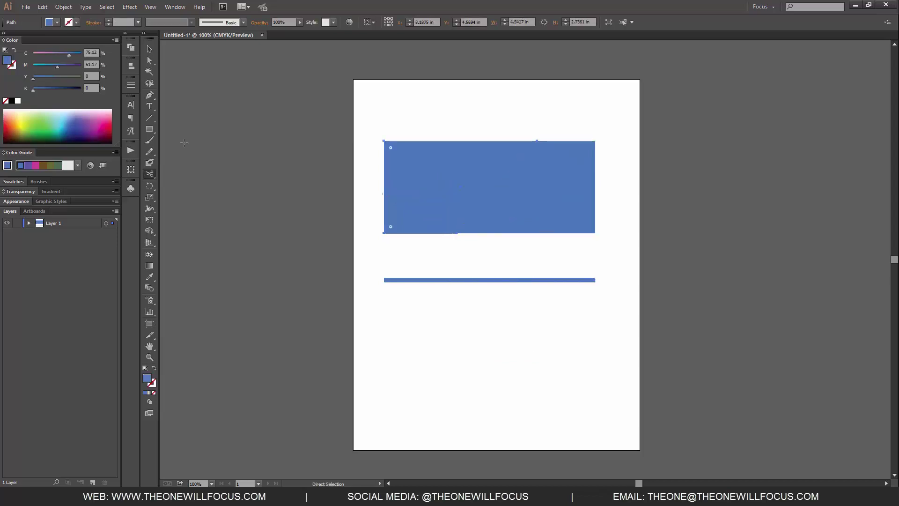
key(ctrl+shift+a)
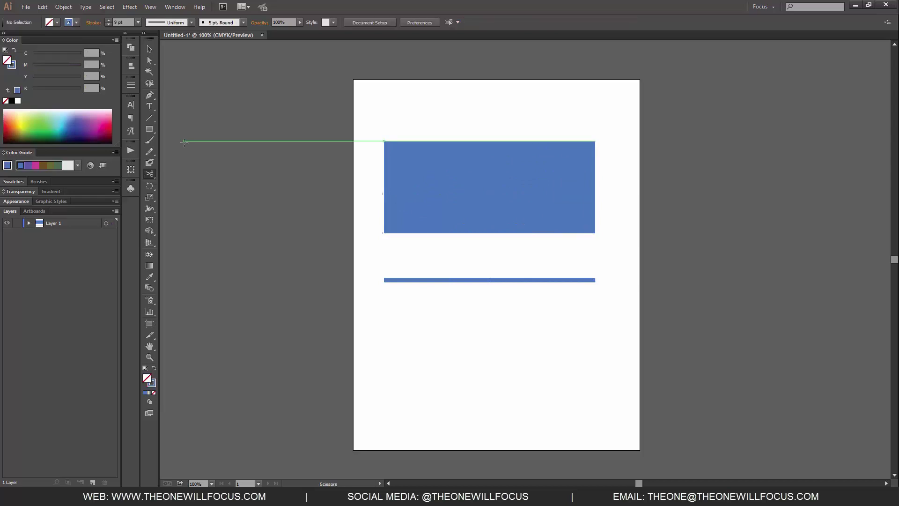
Slice the rectangle with a curved Knife cut and pull the top-right piece up and right
click(151, 174)
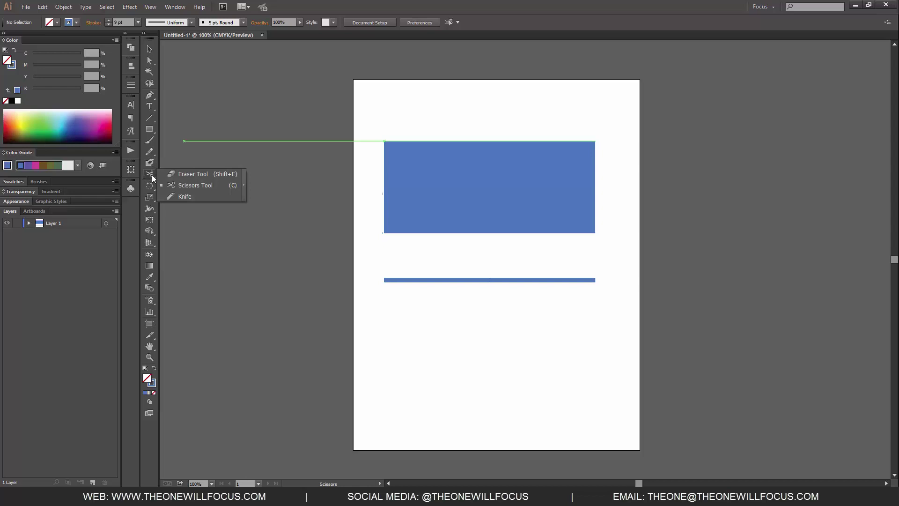
click(184, 197)
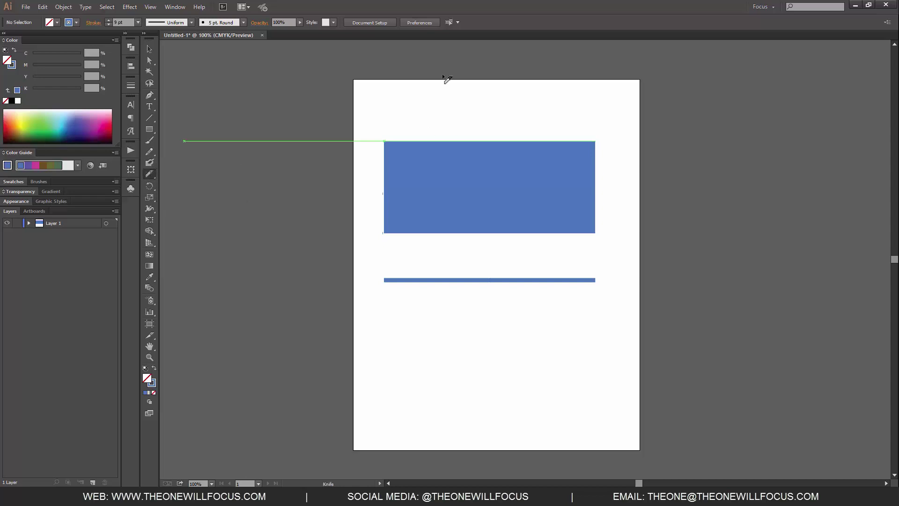
mouse_move(458, 126)
mouse_down()
mouse_move(438, 165)
mouse_move(500, 222)
mouse_move(533, 229)
mouse_move(574, 193)
mouse_move(569, 251)
mouse_up()
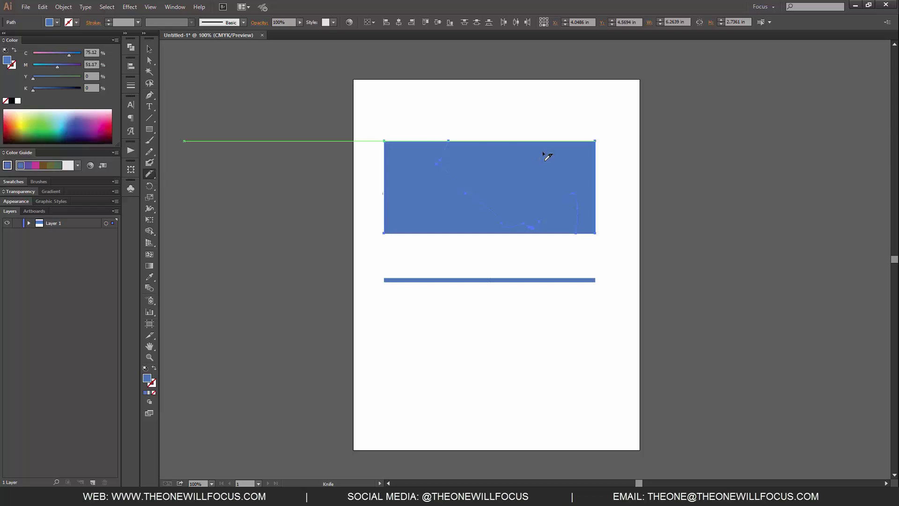
key(ctrl+shift+a)
key(a)
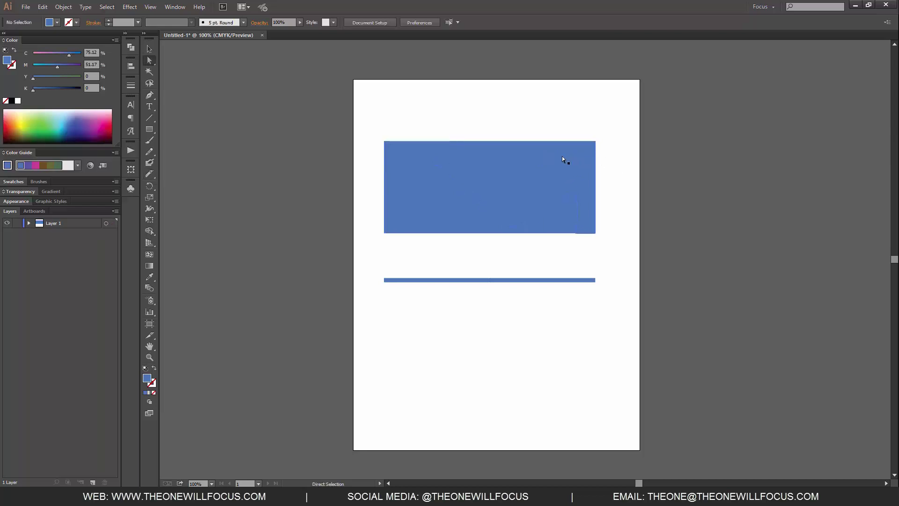
drag(564, 163, 630, 128)
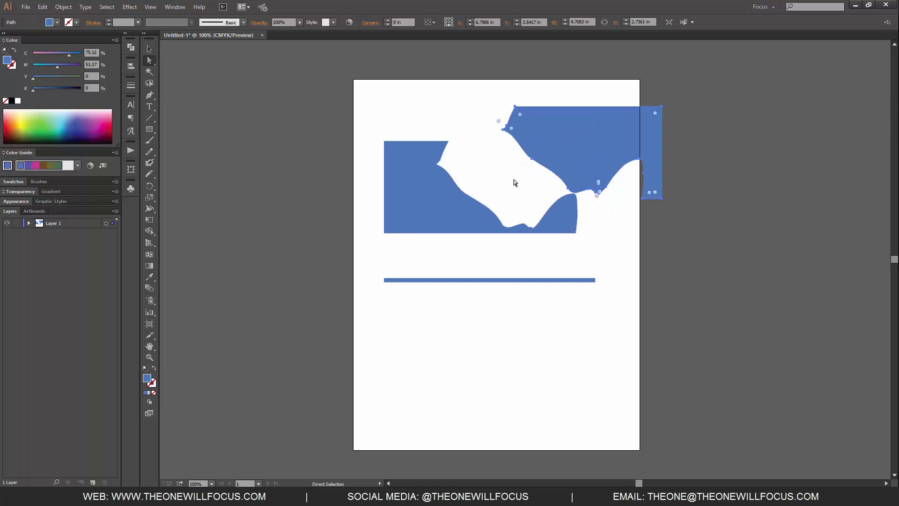
click(476, 268)
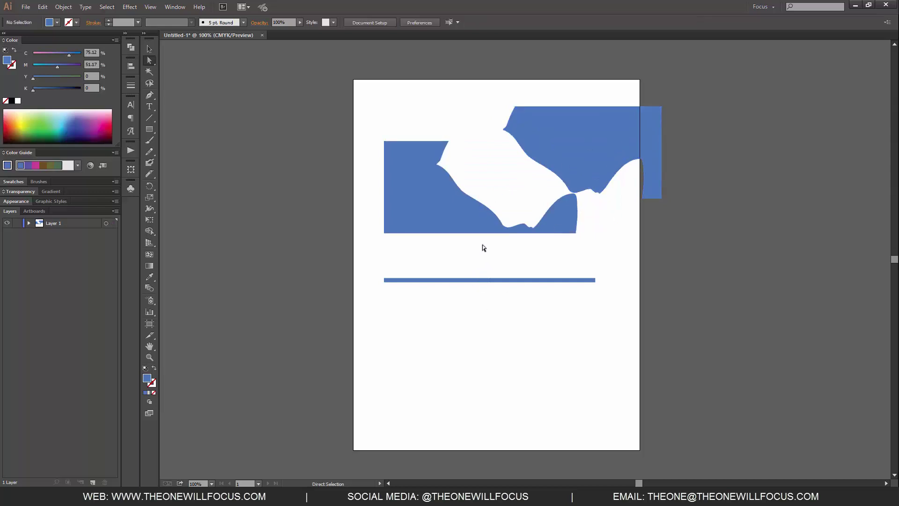
Try Knife slices across the lower artboard and the blue line, then move the line down
click(150, 174)
mouse_move(465, 256)
mouse_down()
mouse_move(536, 374)
mouse_move(599, 399)
mouse_up()
key(v)
click(491, 280)
click(149, 174)
mouse_move(461, 258)
mouse_down()
mouse_move(526, 347)
mouse_move(543, 347)
mouse_up()
key(v)
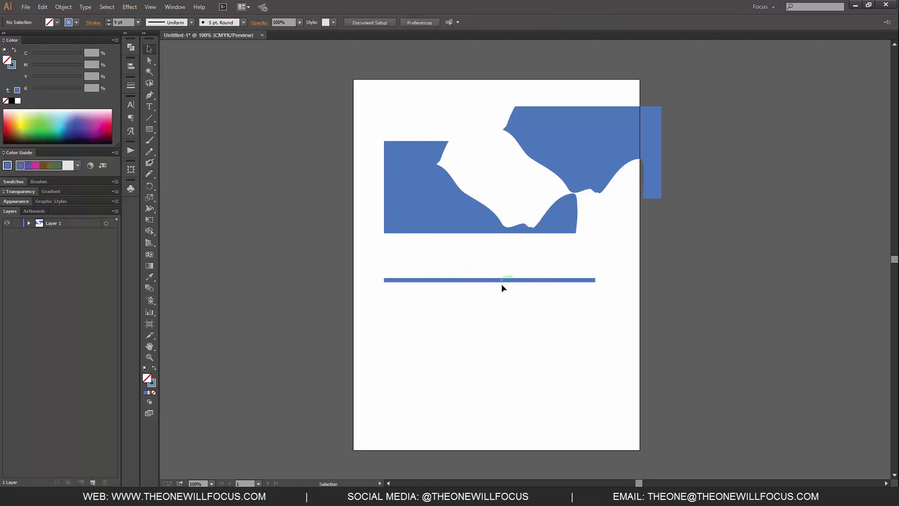
drag(502, 280, 499, 332)
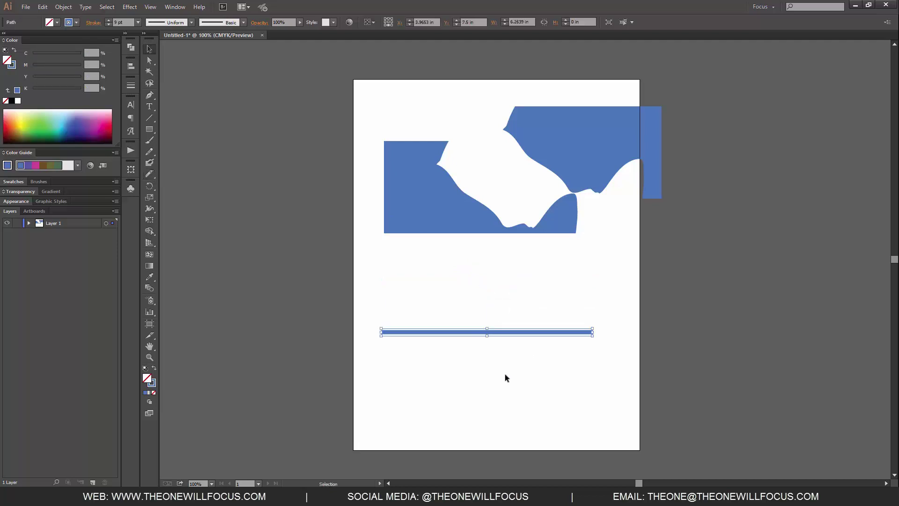
Slice across the line once more, then undo back to the whole rectangle and line
click(149, 174)
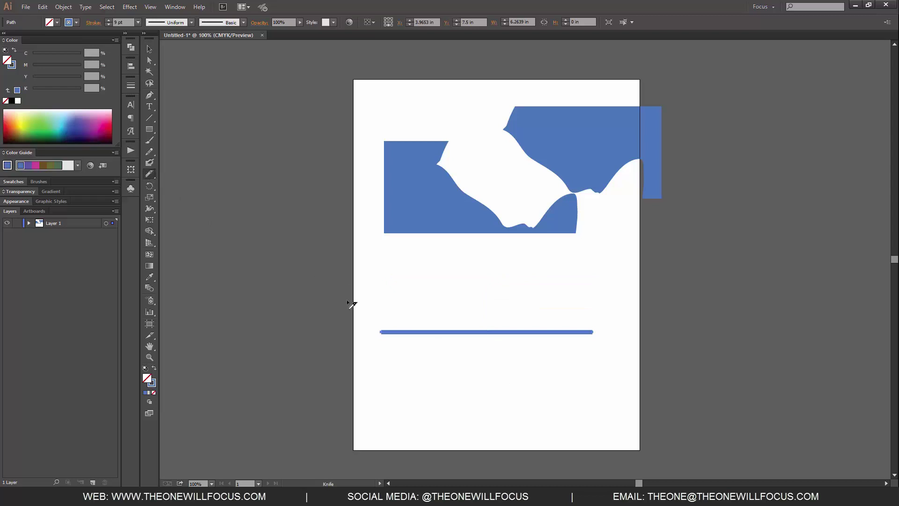
mouse_move(448, 337)
mouse_down()
mouse_move(494, 332)
mouse_move(546, 296)
mouse_up()
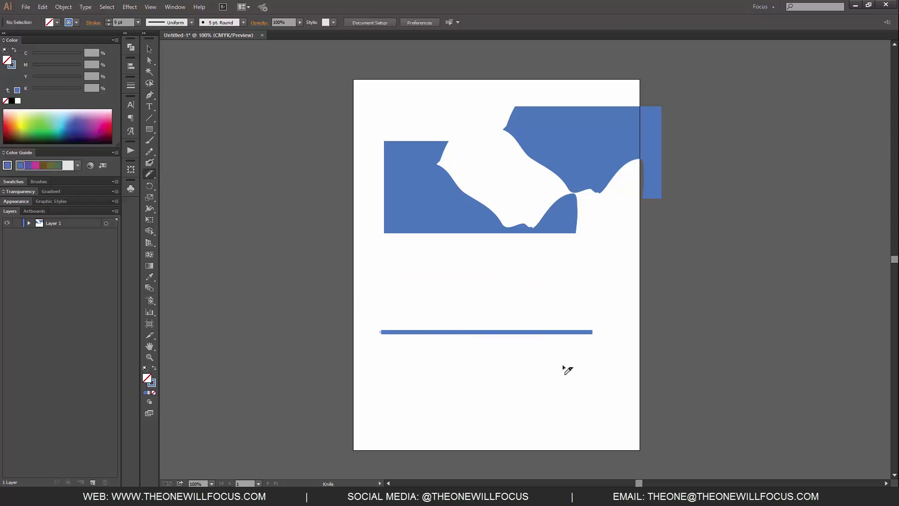
key(ctrl+z)
key(ctrl+z)
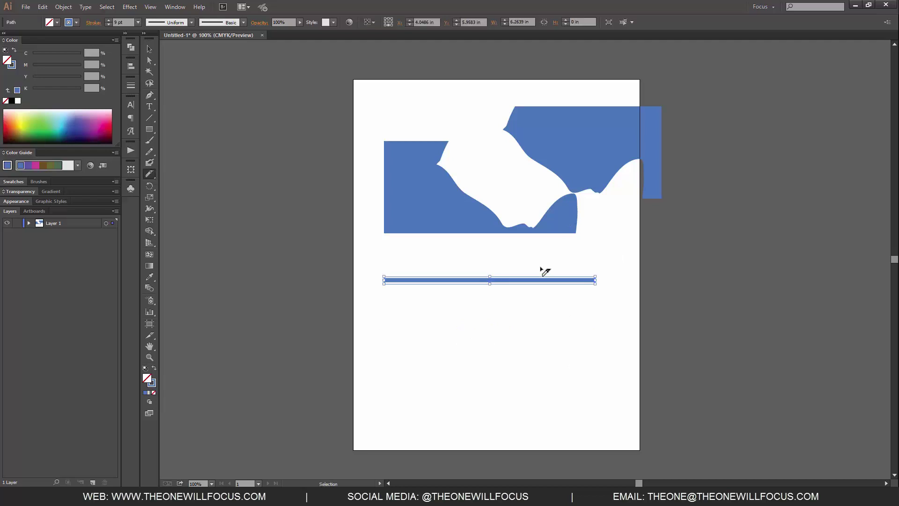
key(ctrl+shift+a)
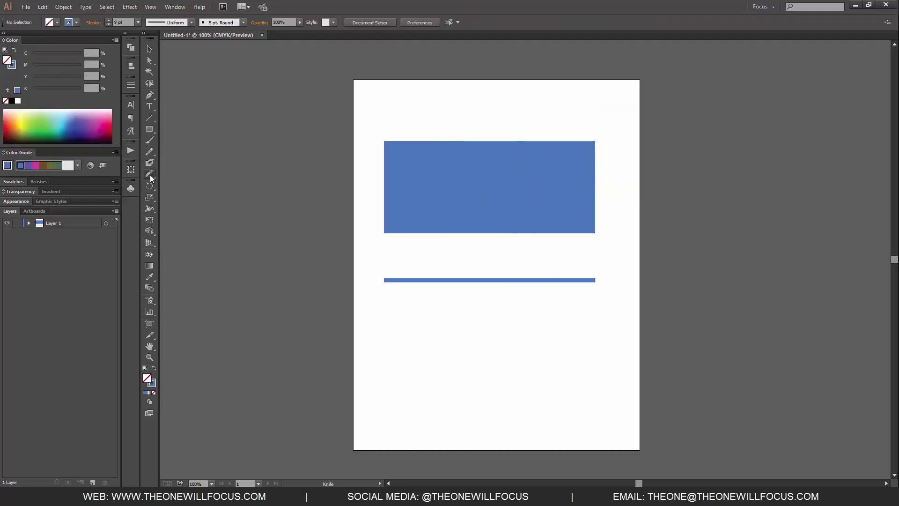
With the Eraser, erase a diagonal white gap clean through the rectangle, top to bottom
drag(149, 174, 185, 175)
drag(451, 131, 528, 240)
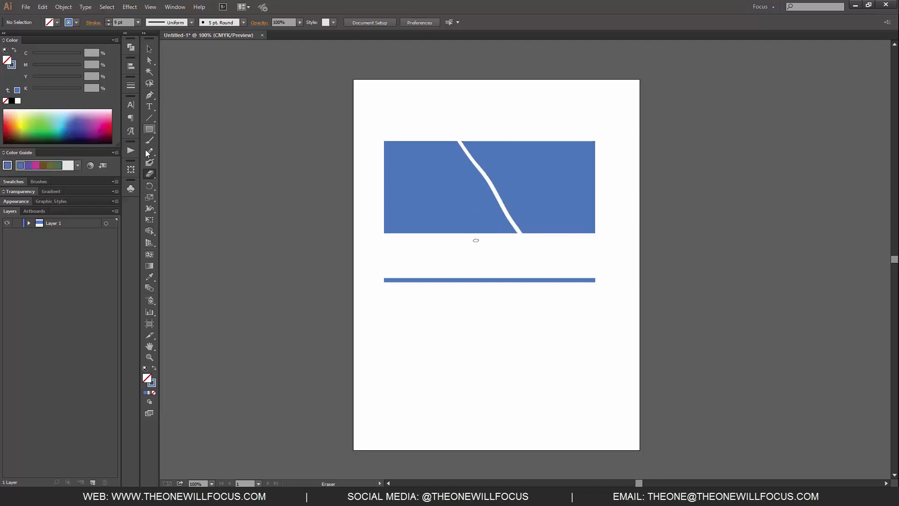
Switch to the Scissors tool and cut the thick blue line at a point
click(151, 176)
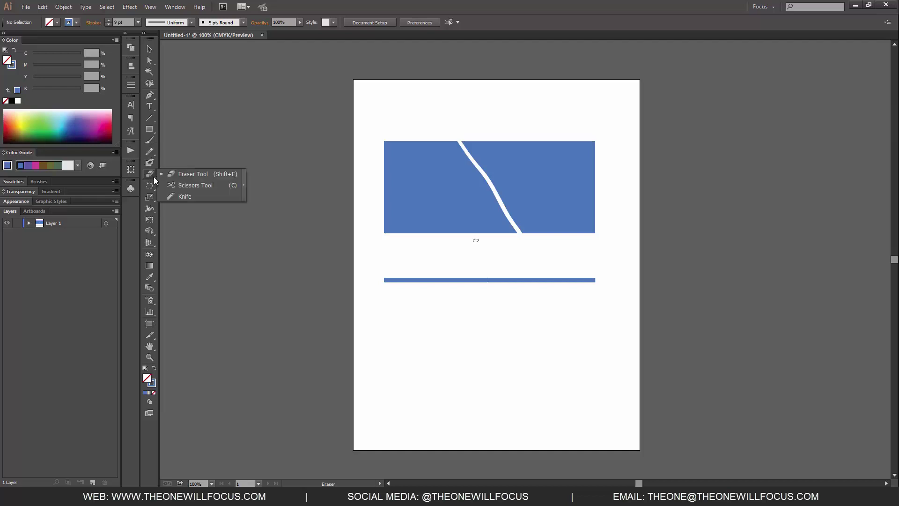
click(184, 185)
click(542, 279)
Snip the rectangle's top and right edges near the top-right corner to leave a white triangular notch
click(546, 141)
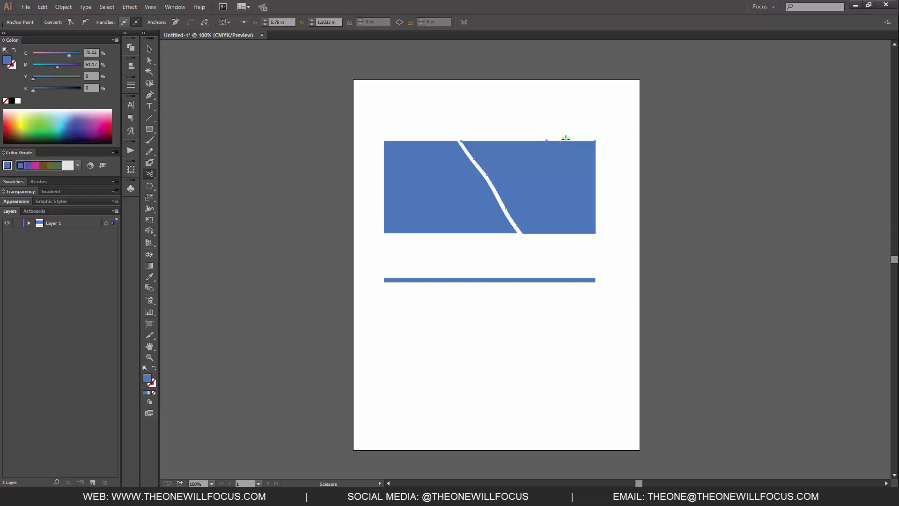
click(595, 141)
click(595, 195)
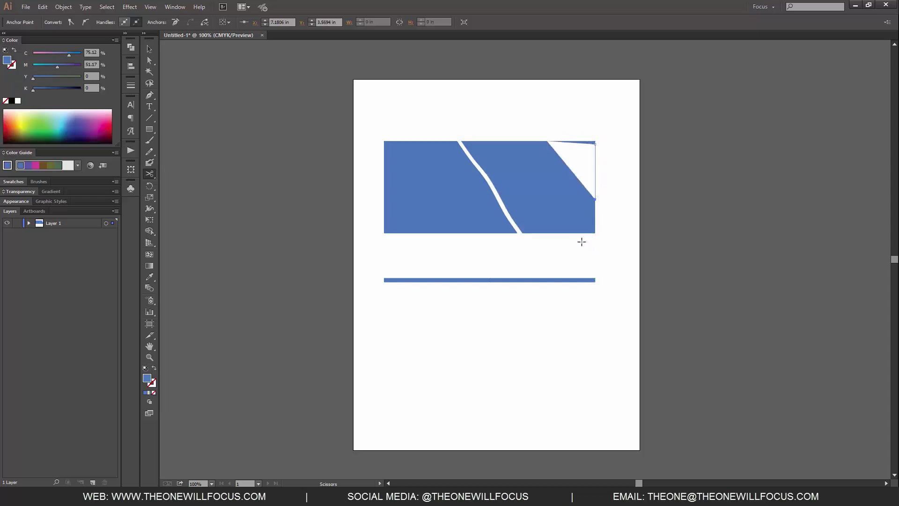
click(596, 143)
drag(152, 175, 179, 196)
Select the left blue piece and slice it with a Knife cut running from top to bottom
key(v)
click(451, 230)
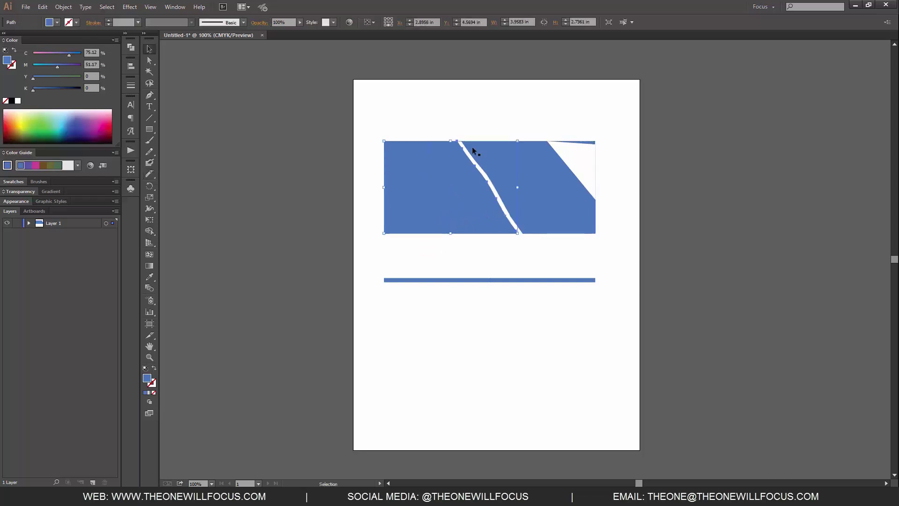
click(150, 174)
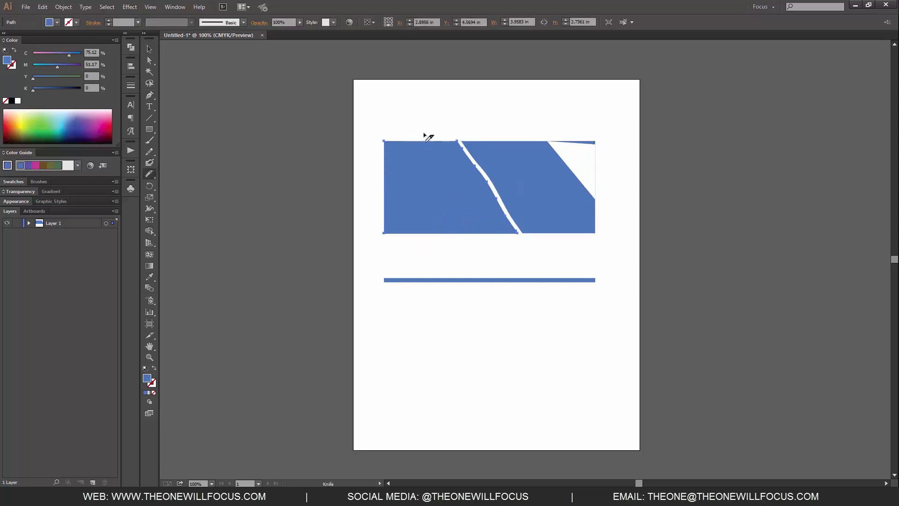
mouse_move(429, 134)
mouse_down()
mouse_move(419, 162)
mouse_move(465, 229)
mouse_move(422, 256)
mouse_up()
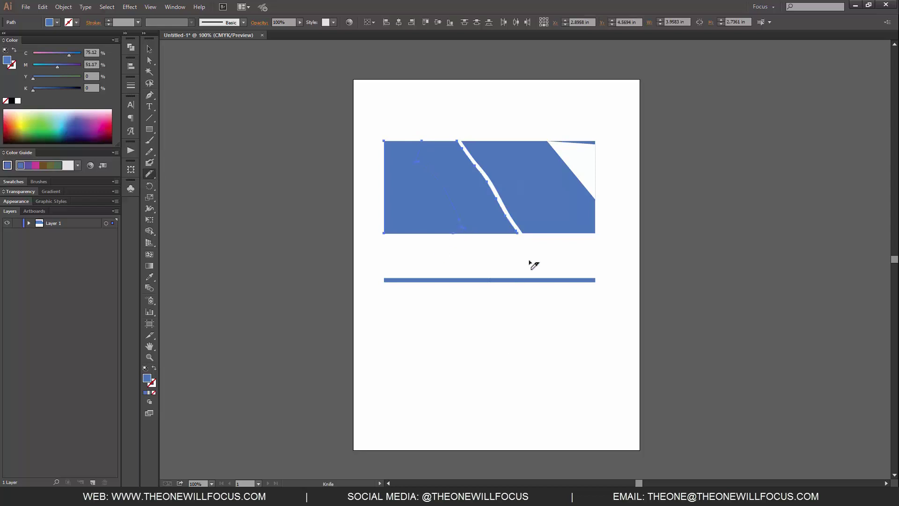
Drag the middle blue piece down and right with Direct Selection, then undo the move
key(a)
click(468, 243)
drag(487, 220, 545, 254)
key(ctrl+z)
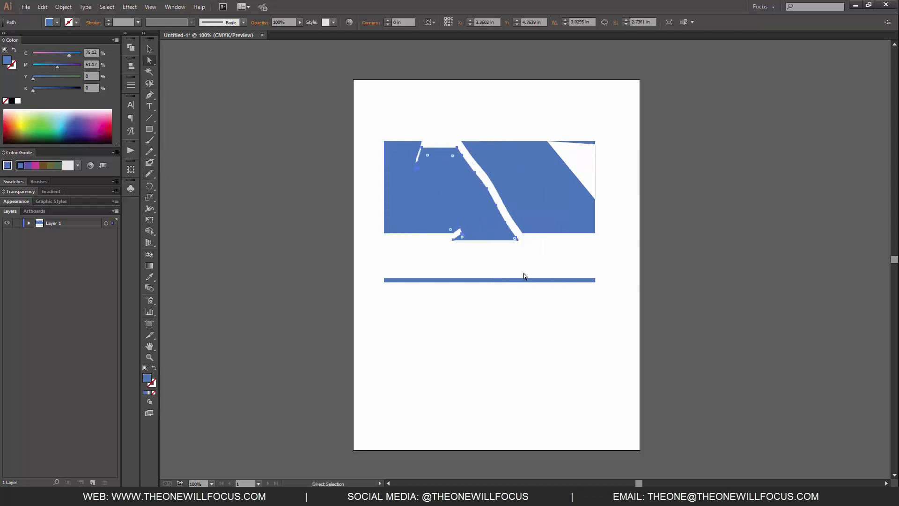
key(ctrl+z)
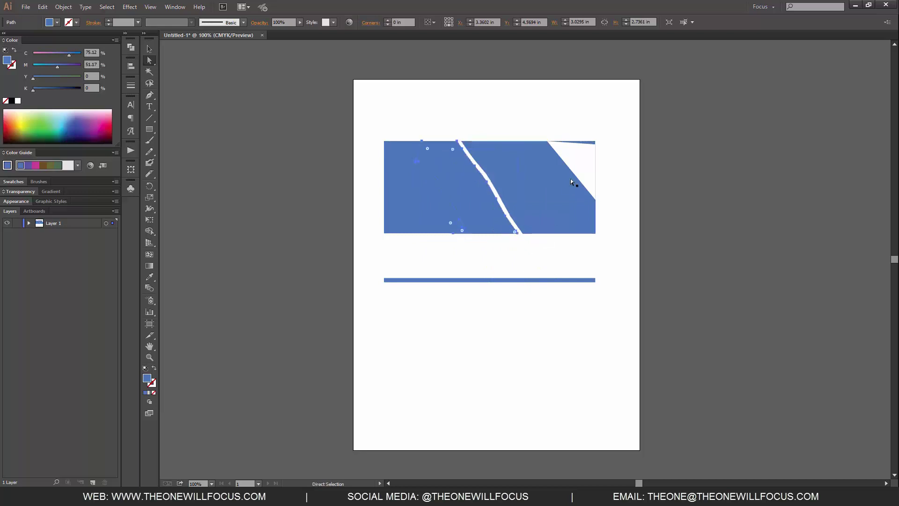